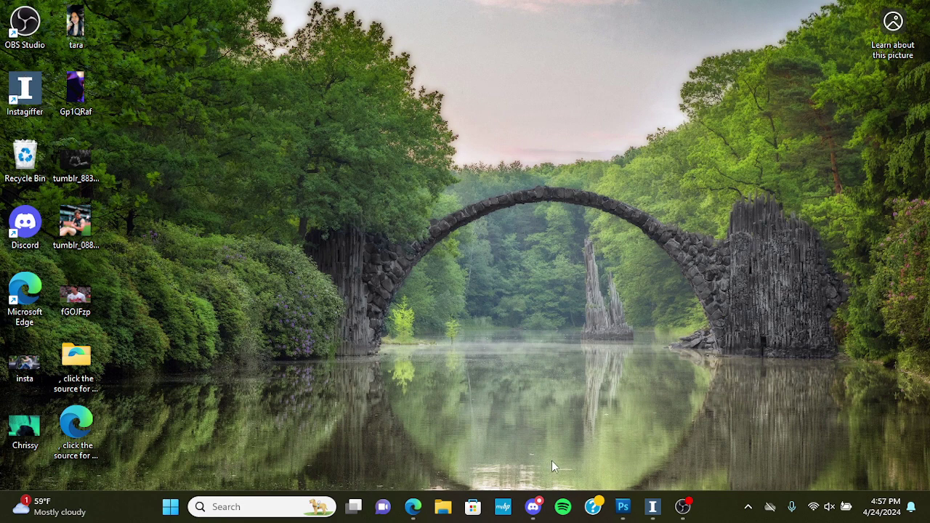
Switch to Instagiffer, set the video clip's start time to 30 seconds and scrub through its extracted frames.
{"action": "left_click", "coordinate": [651, 507]}
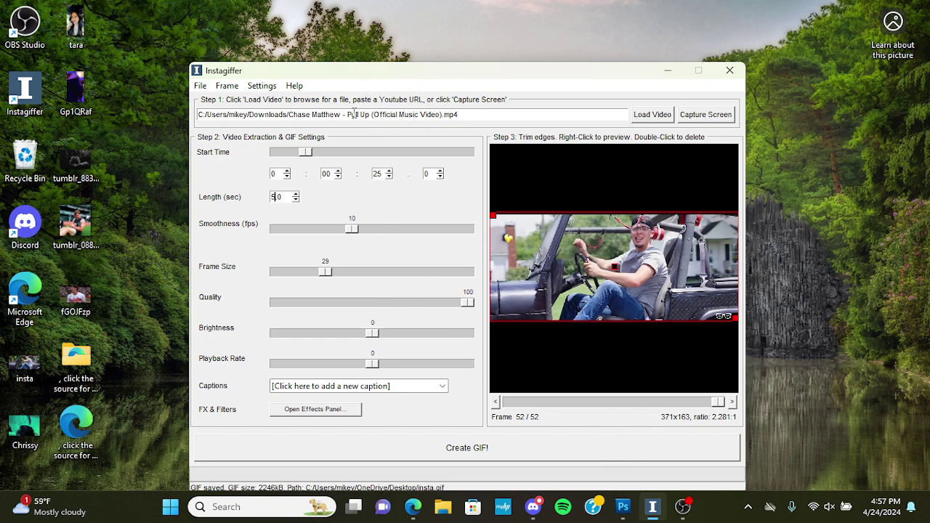
{"action": "left_click", "coordinate": [389, 170]}
{"action": "left_click", "coordinate": [389, 171]}
{"action": "left_click", "coordinate": [388, 171]}
{"action": "left_click", "coordinate": [388, 171]}
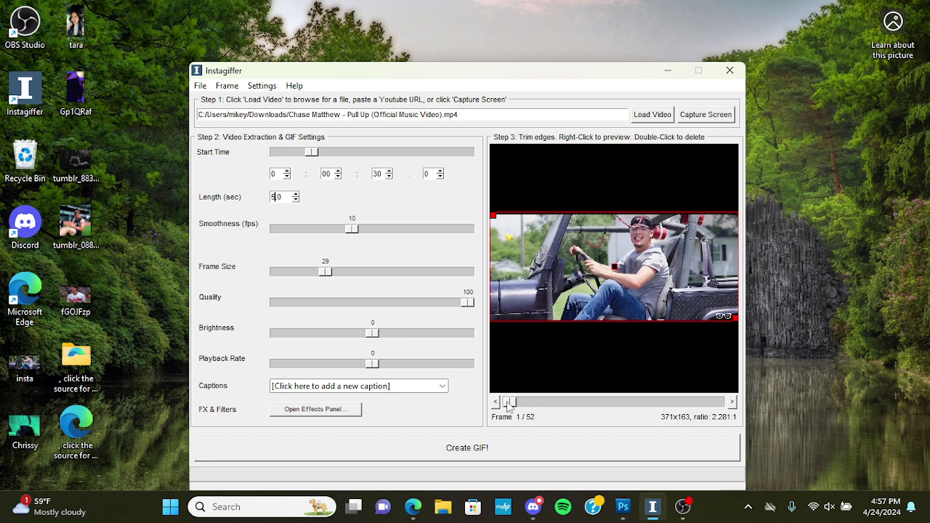
{"action": "left_click_drag", "start_coordinate": [509, 404], "coordinate": [735, 417]}
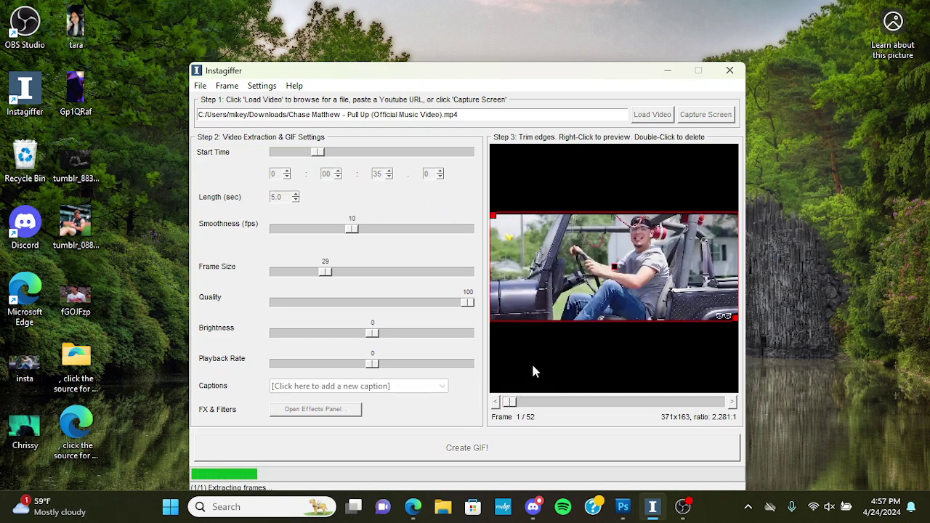
Check the save location and file name set for the GIF without changing them.
{"action": "left_click", "coordinate": [201, 87]}
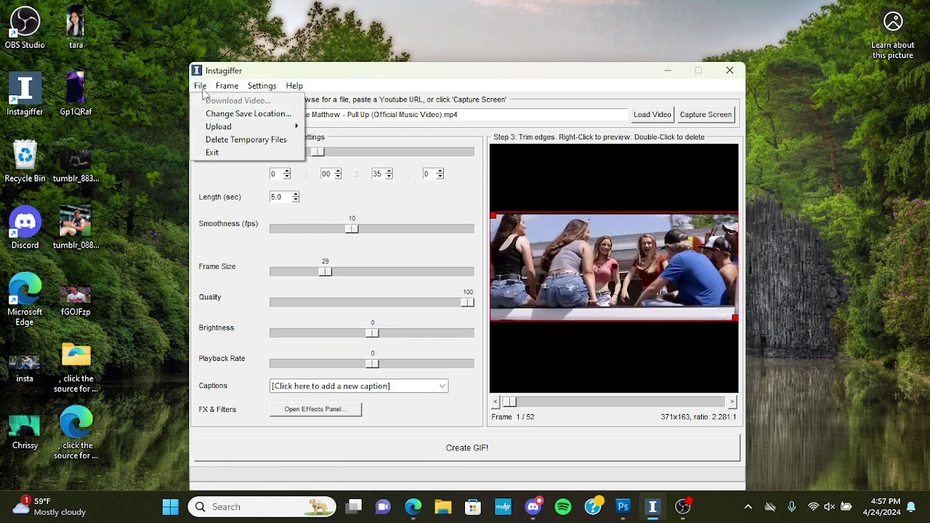
{"action": "left_click", "coordinate": [250, 114]}
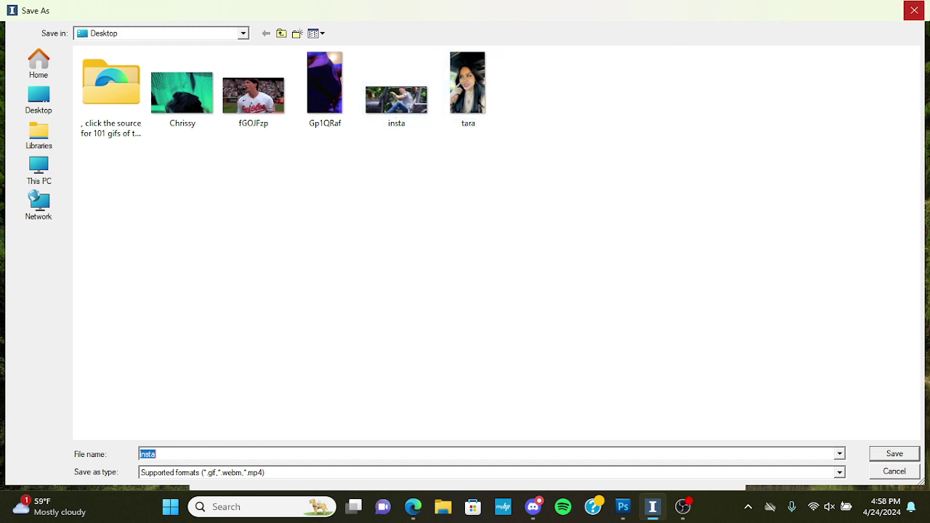
{"action": "left_click", "coordinate": [914, 10]}
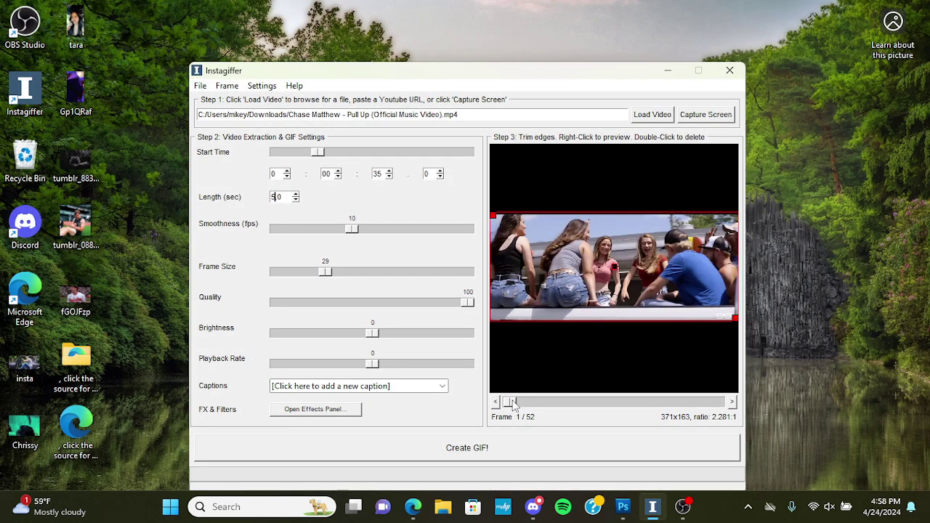
Scrub through the clip's frames while advancing the start time in 5-second steps up to 50 seconds.
{"action": "left_click_drag", "start_coordinate": [512, 403], "coordinate": [764, 439]}
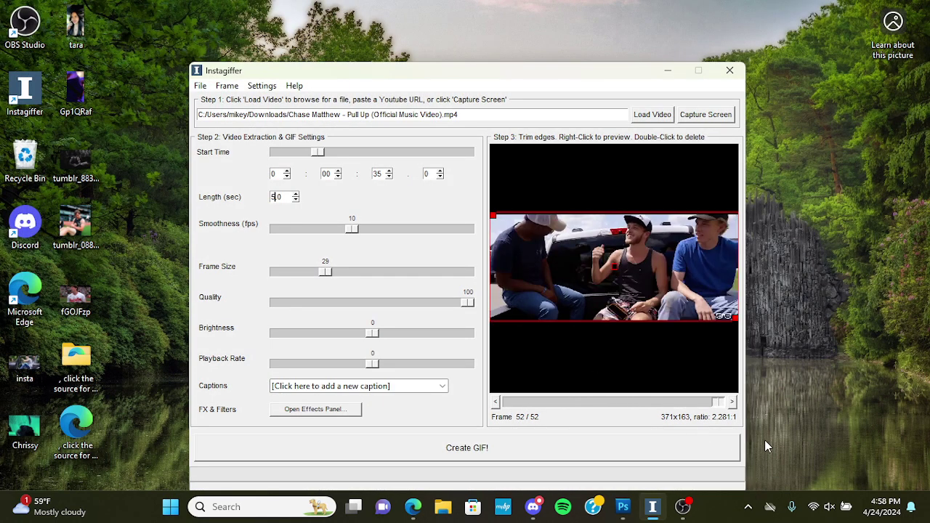
{"action": "left_click", "coordinate": [390, 176]}
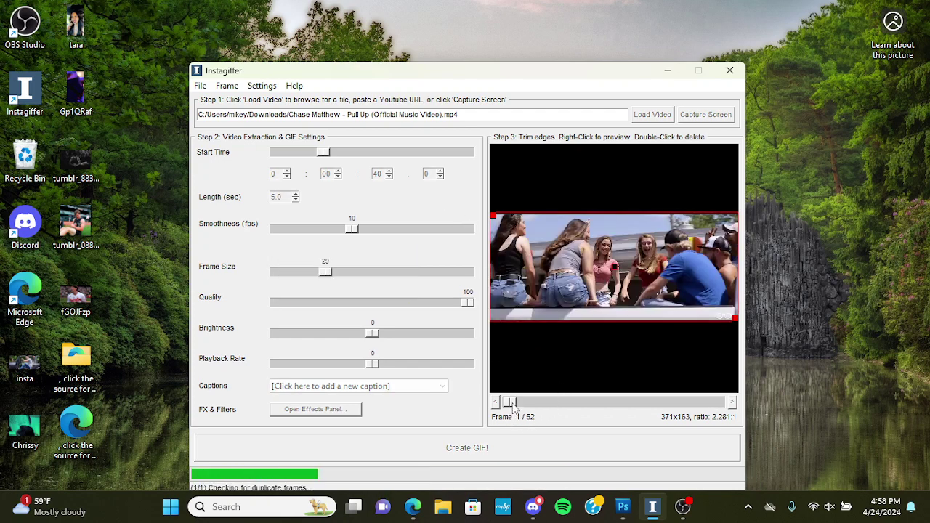
{"action": "left_click_drag", "start_coordinate": [509, 401], "coordinate": [747, 425]}
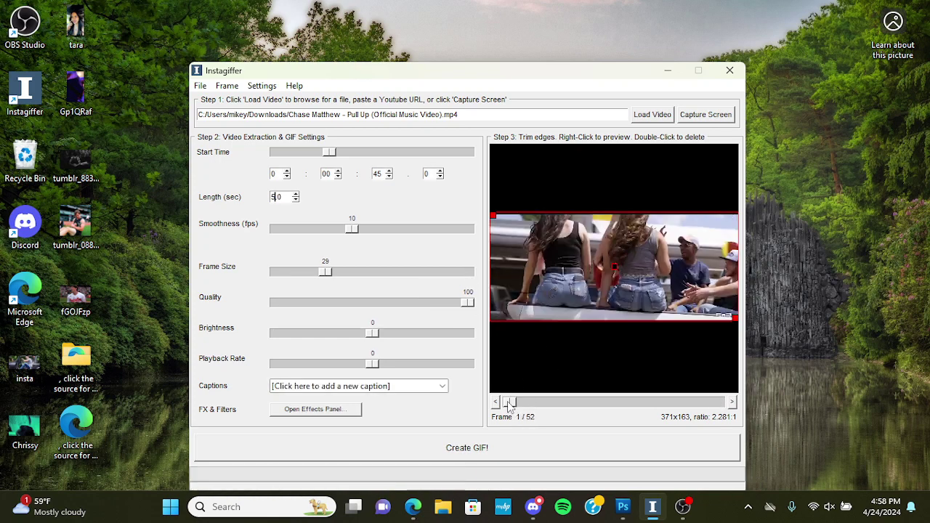
{"action": "left_click_drag", "start_coordinate": [510, 405], "coordinate": [742, 413]}
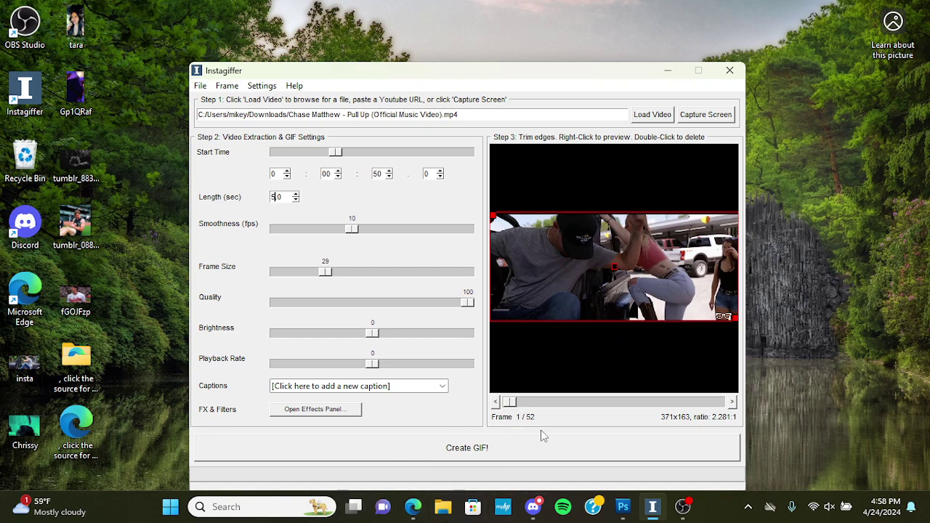
{"action": "left_click_drag", "start_coordinate": [513, 403], "coordinate": [730, 406]}
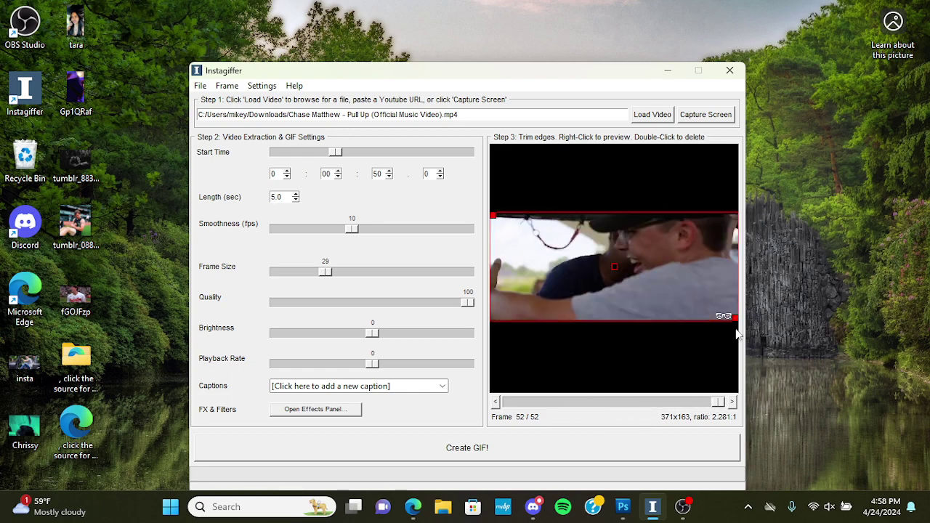
Load the TONIGHT AT MIDNIGHT TheWayIAm ChaseMatthew NewMusic video from the Downloads folder.
{"action": "left_click", "coordinate": [651, 114]}
{"action": "scroll", "coordinate": [175, 274], "scroll_direction": "down", "scroll_amount": 10}
{"action": "scroll", "coordinate": [174, 275], "scroll_direction": "up", "scroll_amount": 4}
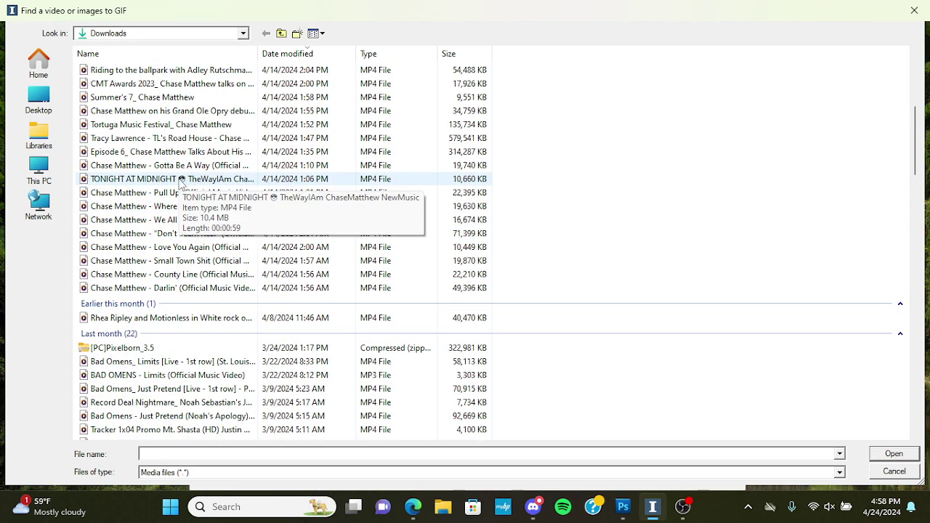
{"action": "double_click", "coordinate": [181, 183]}
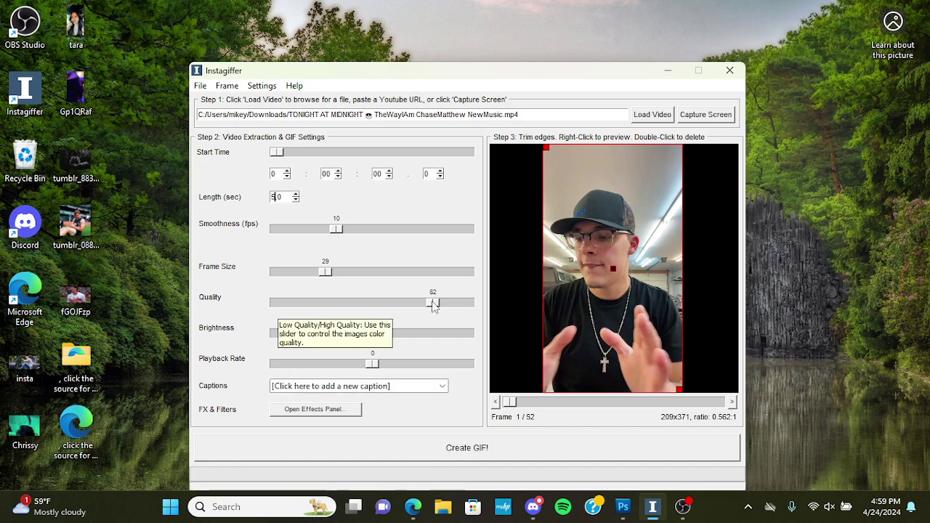
Set the GIF quality to 100 and turn off the Enhance filter in the effects.
{"action": "left_click_drag", "start_coordinate": [432, 305], "coordinate": [472, 305]}
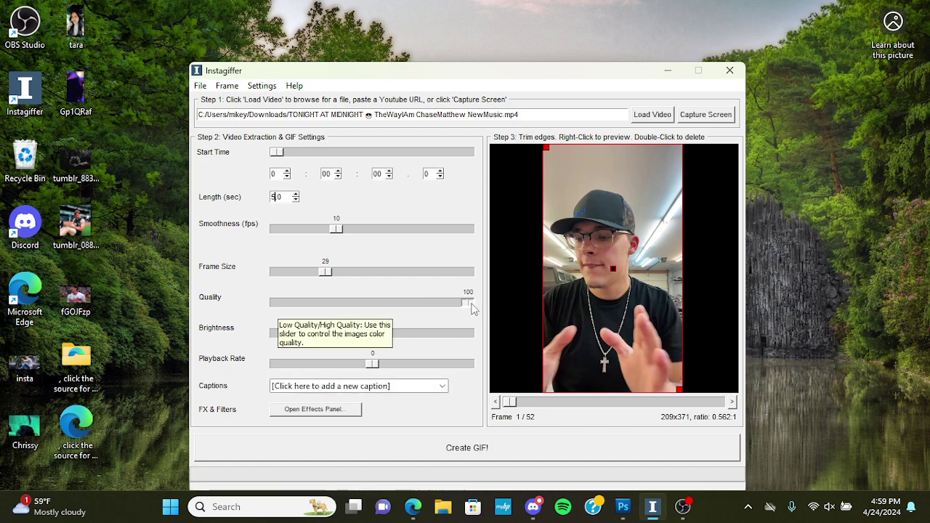
{"action": "left_click", "coordinate": [316, 409]}
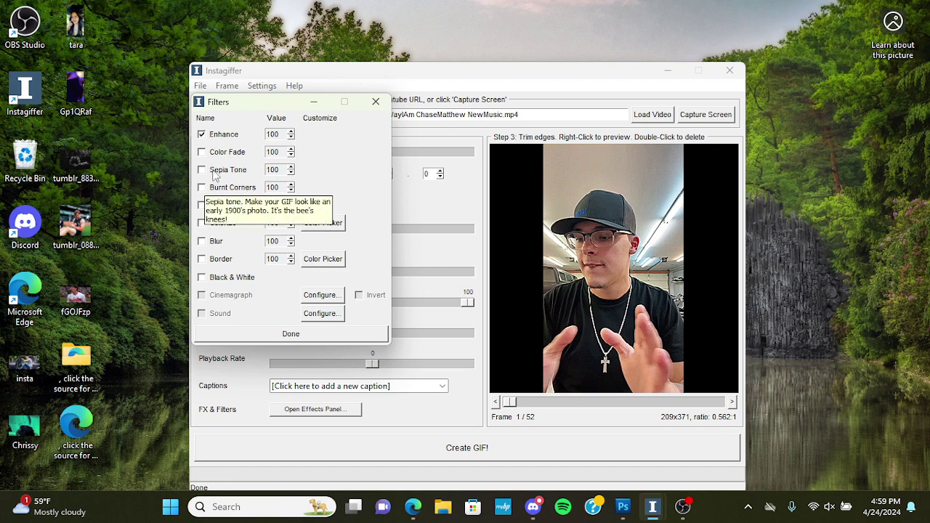
{"action": "left_click", "coordinate": [213, 137]}
{"action": "left_click", "coordinate": [285, 336]}
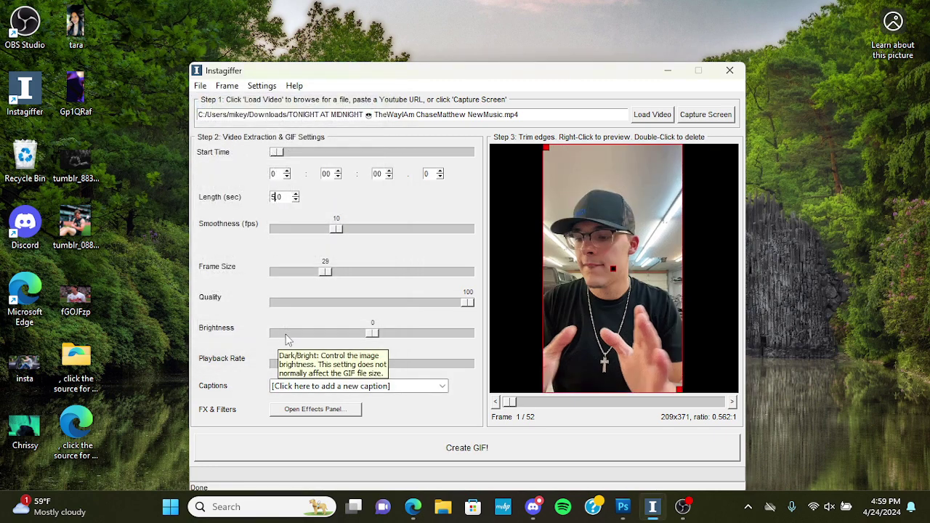
Trim the upper and lower edges of the frame to about 208x303 and create the GIF.
{"action": "left_click_drag", "start_coordinate": [511, 407], "coordinate": [627, 413]}
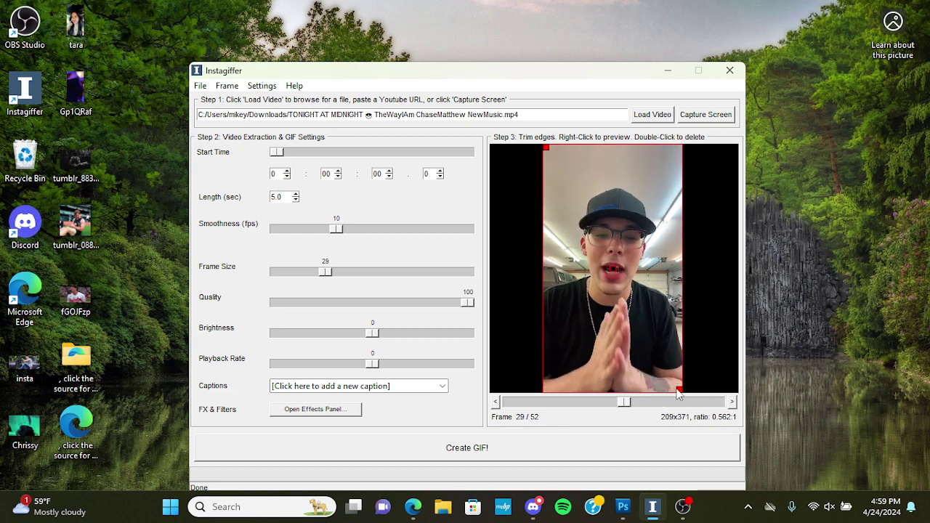
{"action": "left_click_drag", "start_coordinate": [678, 393], "coordinate": [677, 363]}
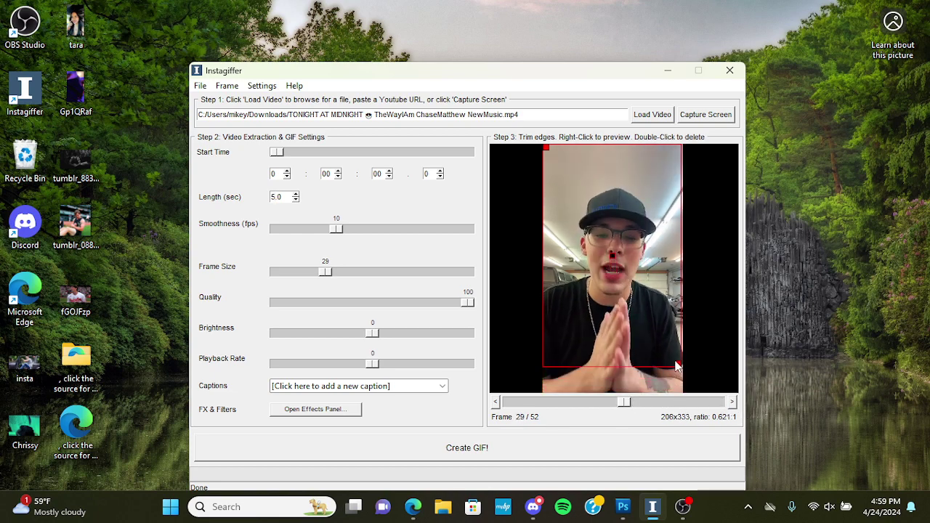
{"action": "left_click_drag", "start_coordinate": [544, 145], "coordinate": [545, 183]}
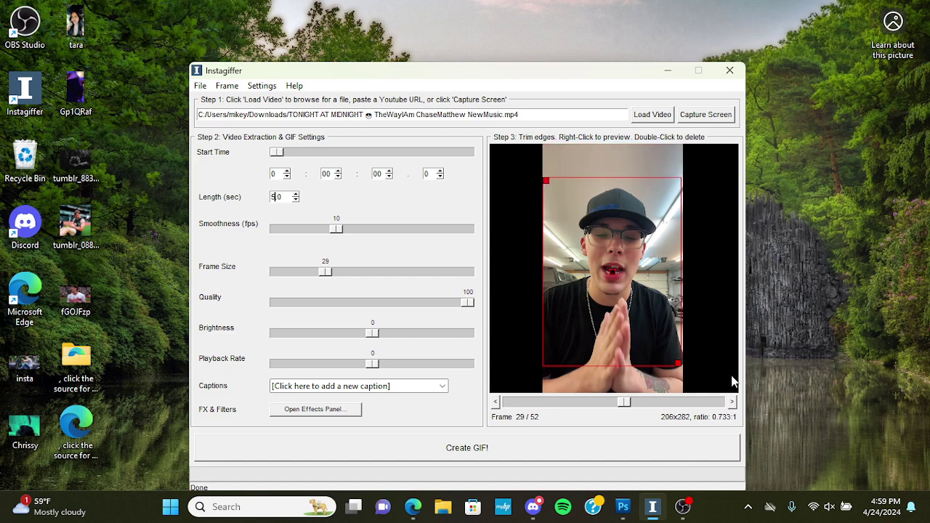
{"action": "left_click_drag", "start_coordinate": [677, 363], "coordinate": [677, 378]}
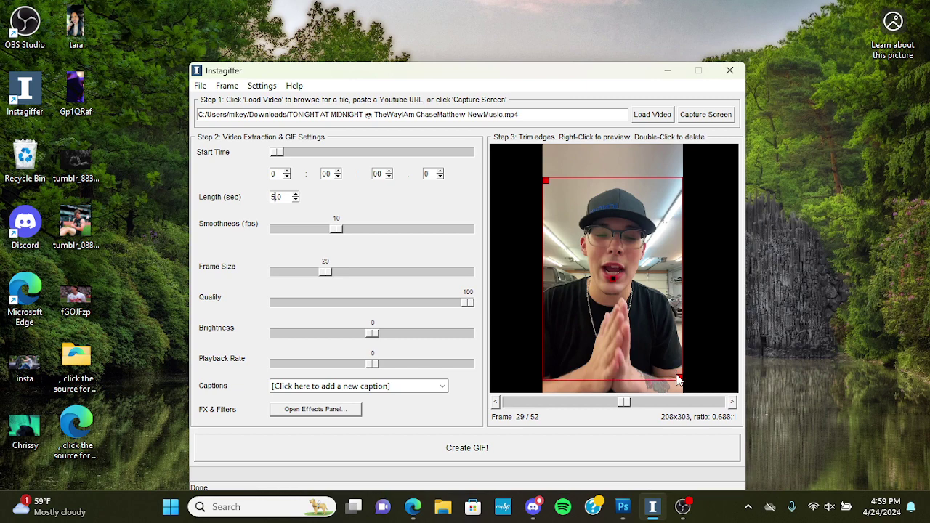
{"action": "left_click", "coordinate": [443, 446]}
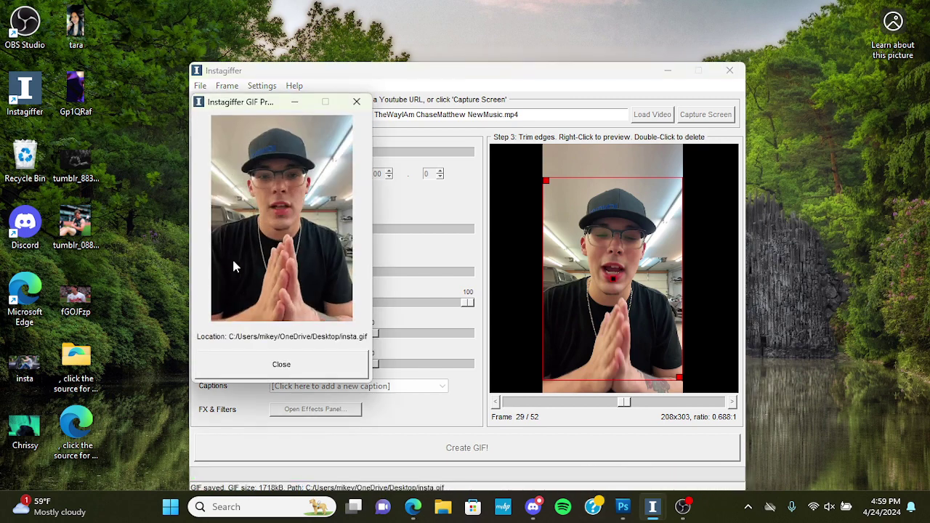
{"action": "left_click", "coordinate": [298, 364]}
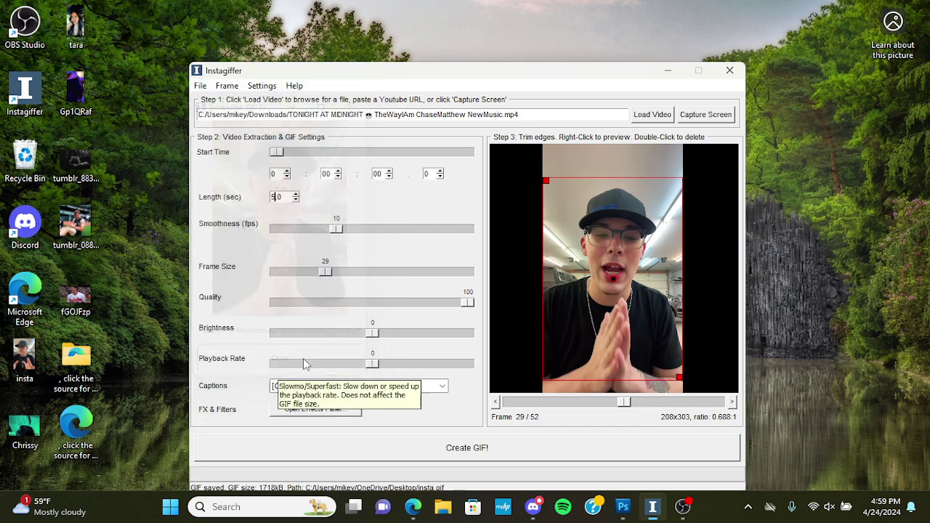
Switch to Photoshop and open insta.gif from the Desktop, updating the open document to the new version on disk.
{"action": "left_click", "coordinate": [622, 507]}
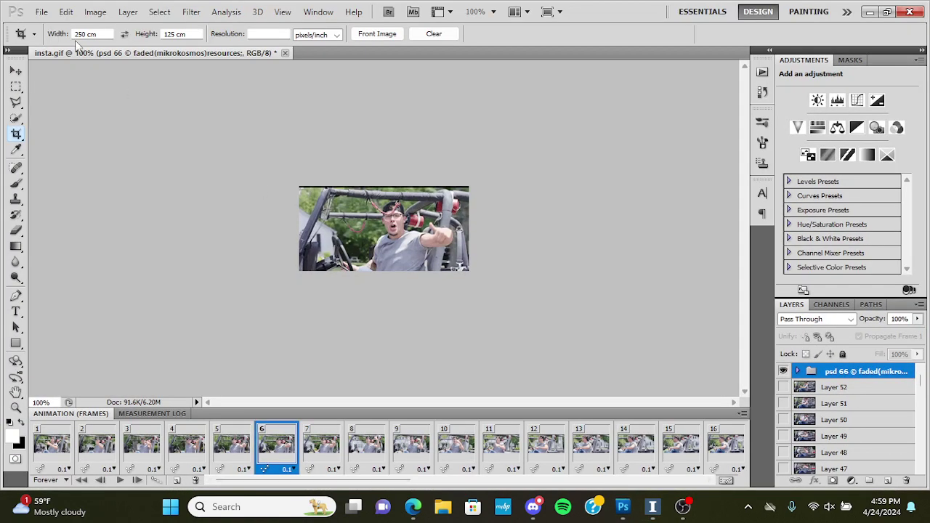
{"action": "left_click", "coordinate": [42, 13]}
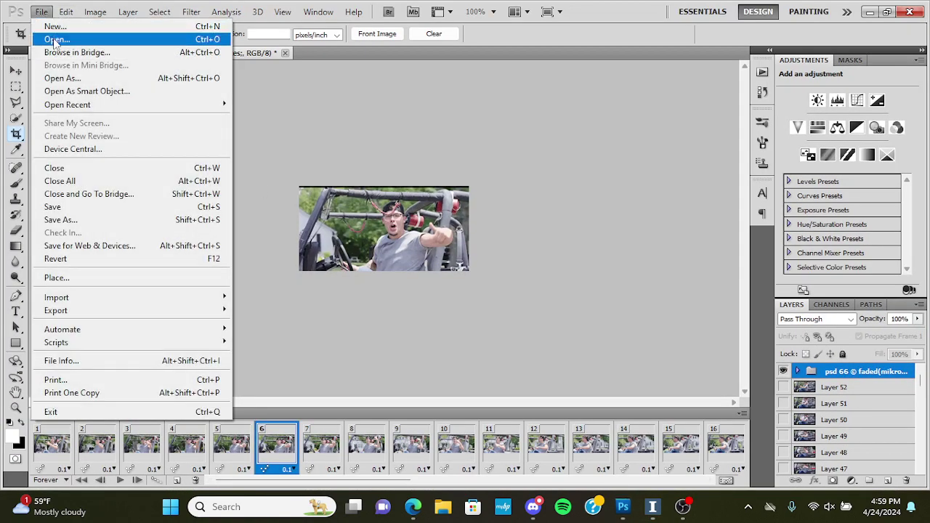
{"action": "left_click", "coordinate": [56, 41]}
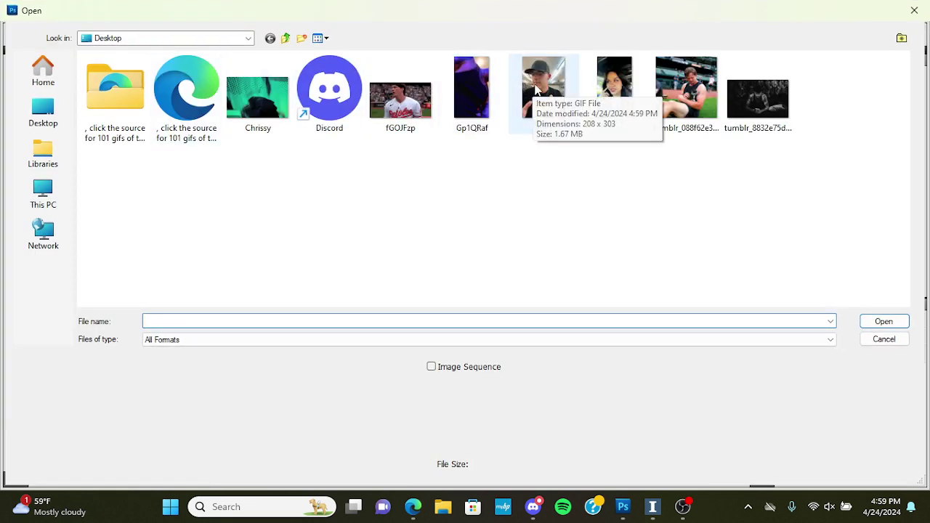
{"action": "double_click", "coordinate": [541, 88]}
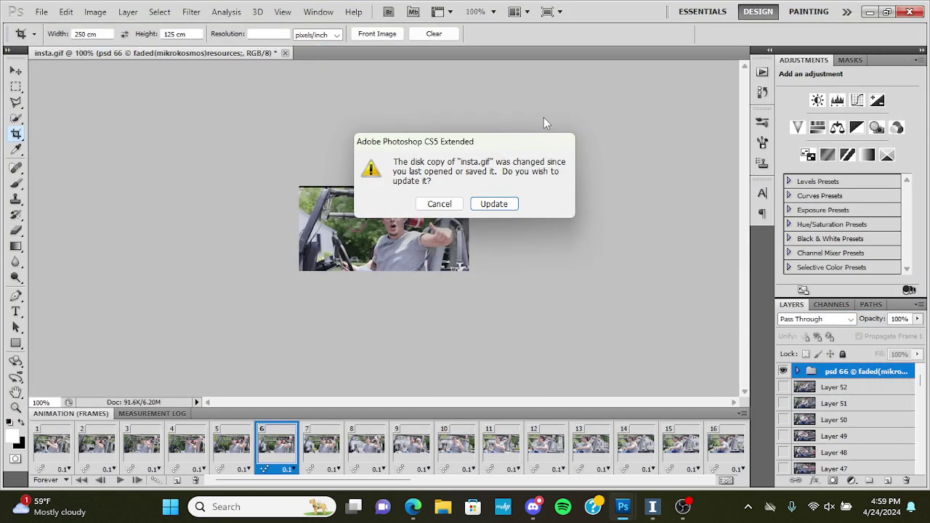
{"action": "left_click", "coordinate": [490, 205]}
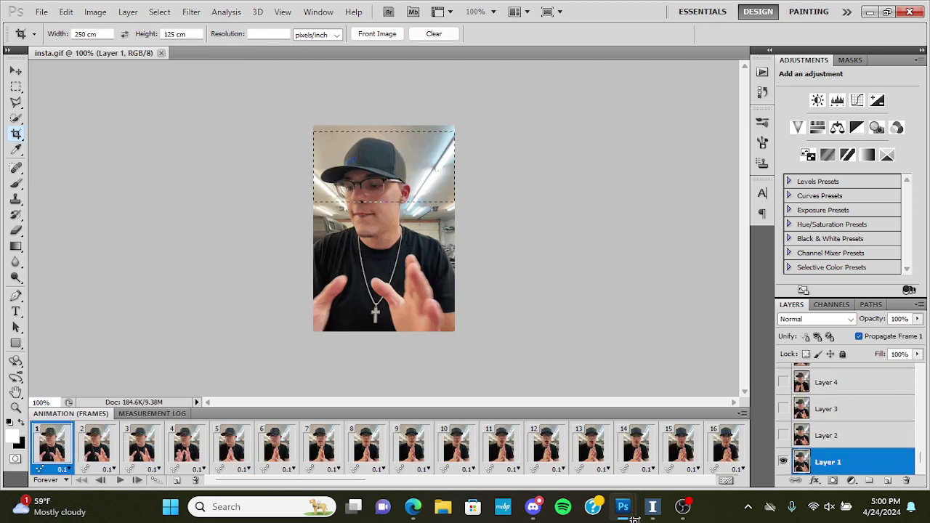
Set the crop size to 200 cm wide by 100 cm high, trying and cancelling wide crop frames on the GIF.
{"action": "left_click_drag", "start_coordinate": [315, 132], "coordinate": [455, 202]}
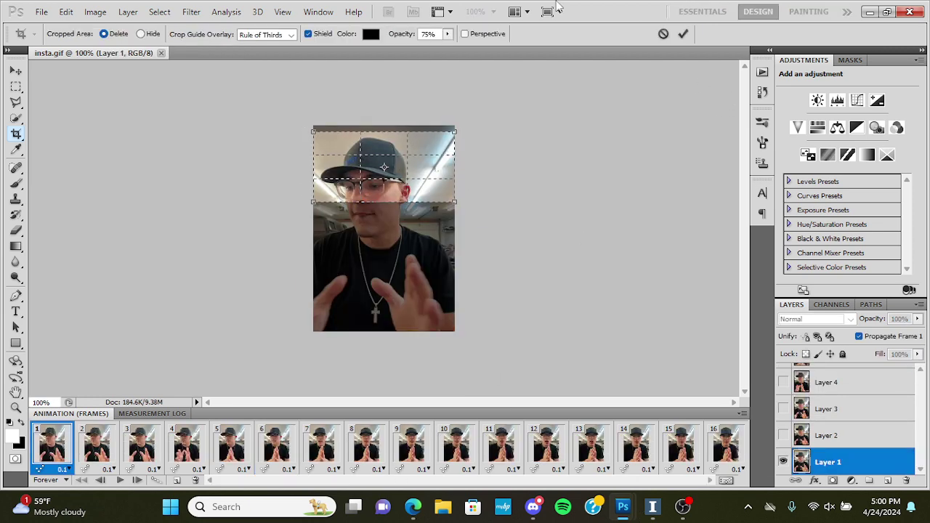
{"action": "left_click", "coordinate": [660, 34]}
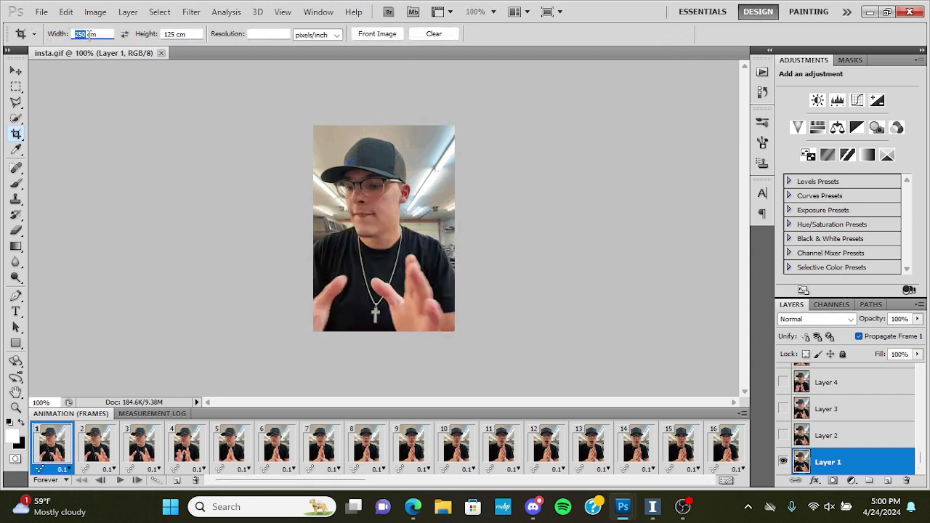
{"action": "type", "text": "00"}
{"action": "left_click_drag", "start_coordinate": [311, 129], "coordinate": [561, 494]}
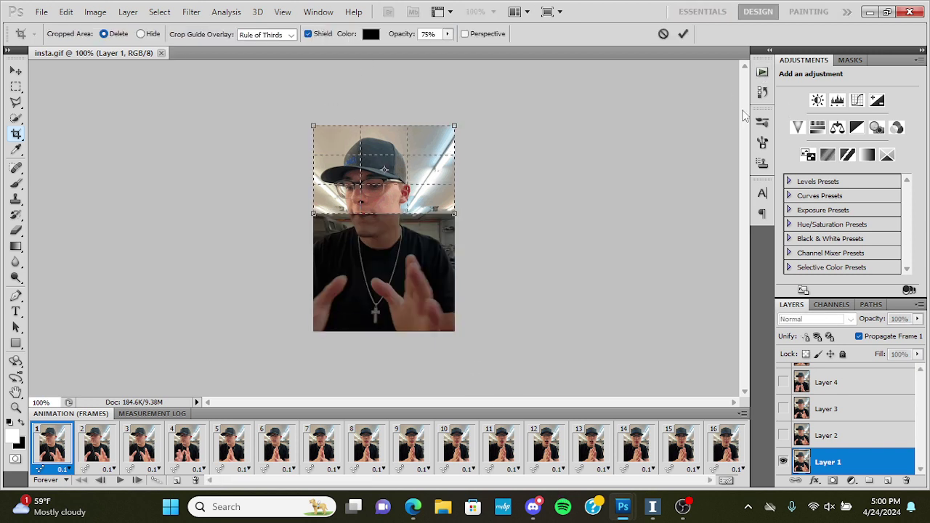
{"action": "left_click", "coordinate": [662, 33]}
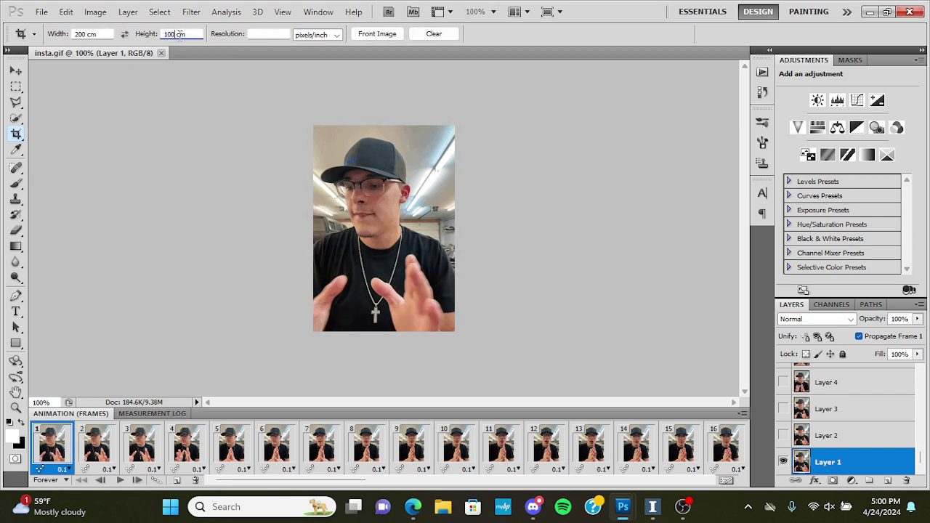
{"action": "left_click_drag", "start_coordinate": [312, 132], "coordinate": [546, 519]}
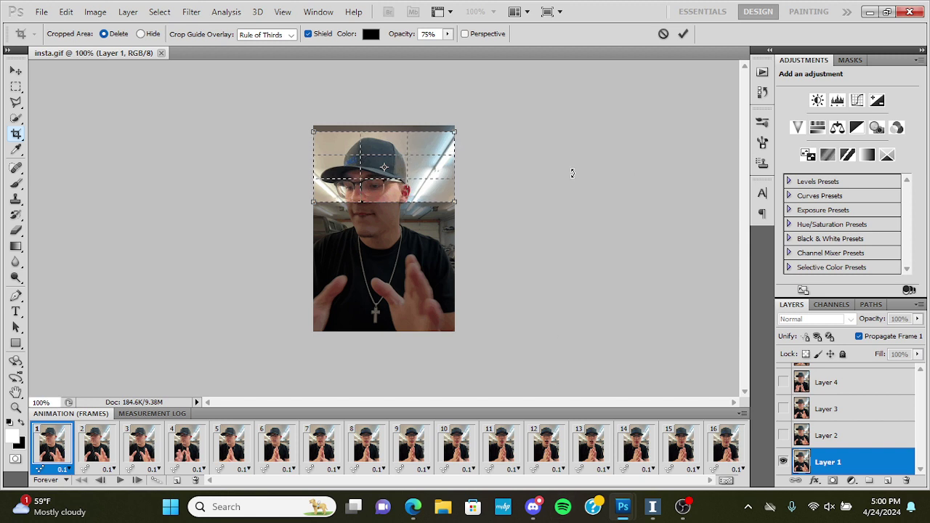
{"action": "left_click", "coordinate": [662, 33]}
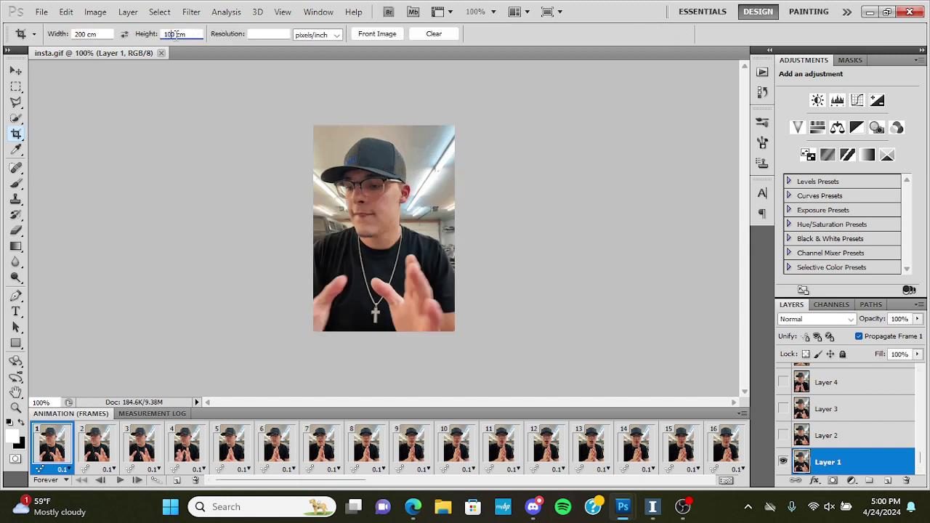
Crop the GIF to a full-width 200 by 200 cm square around the head and upper body, and play the animation to check it.
{"action": "type", "text": "0"}
{"action": "left_click_drag", "start_coordinate": [313, 135], "coordinate": [454, 276]}
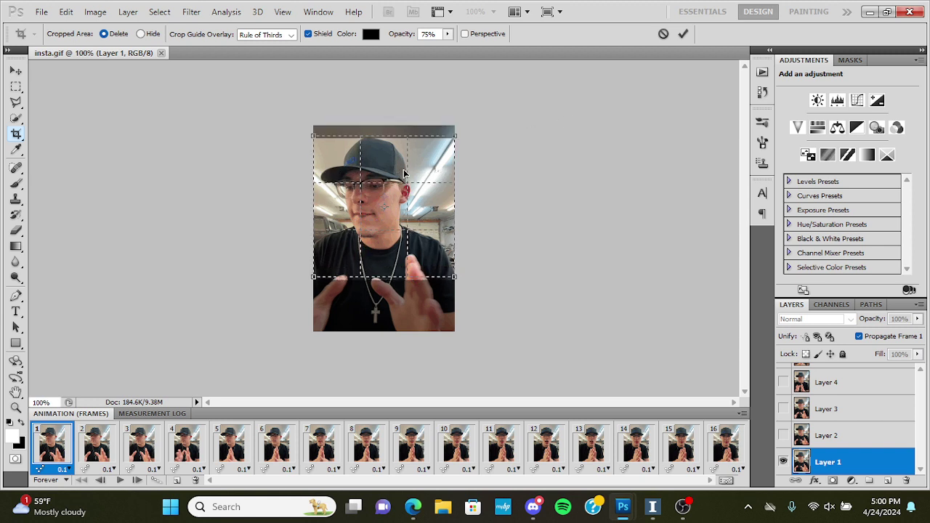
{"action": "left_click_drag", "start_coordinate": [403, 173], "coordinate": [404, 172]}
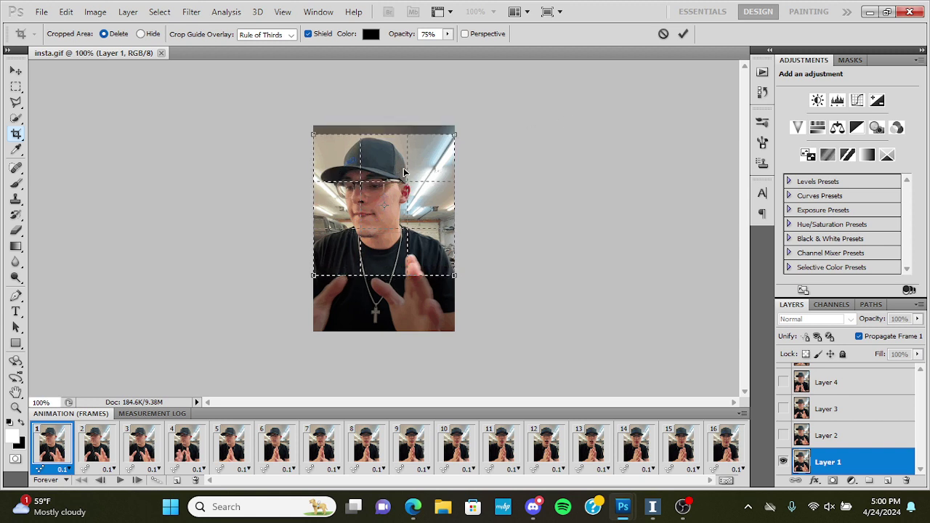
{"action": "left_click", "coordinate": [684, 34]}
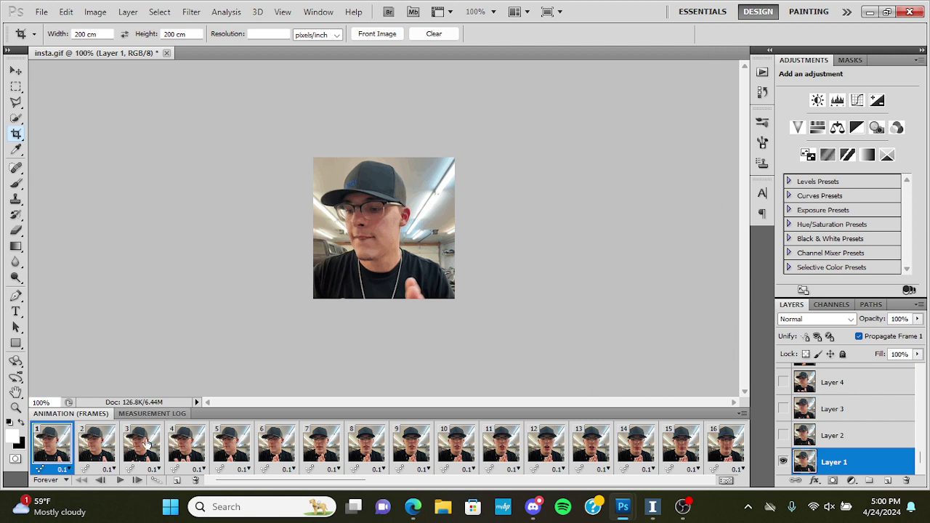
{"action": "left_click", "coordinate": [119, 481]}
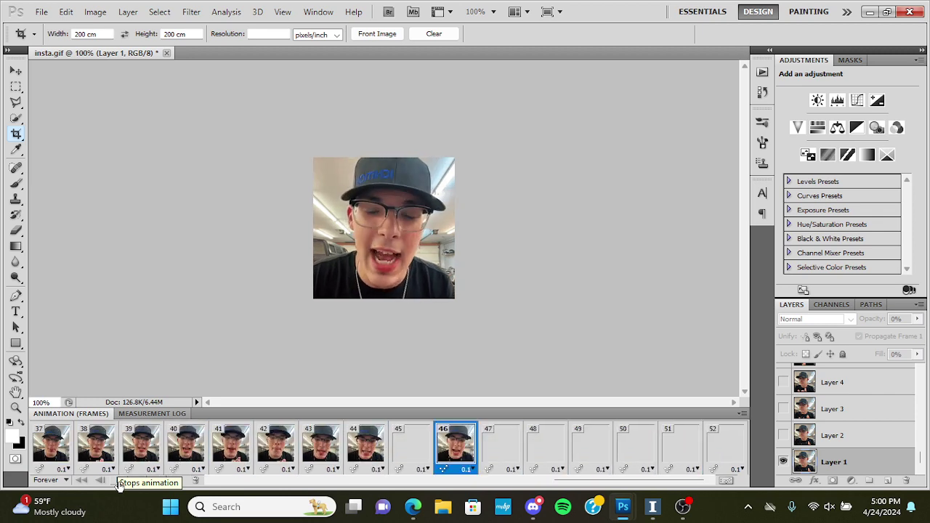
{"action": "left_click", "coordinate": [120, 483]}
Resize the cropped GIF to 200 by 200 pixels with proportions constrained.
{"action": "left_click", "coordinate": [94, 12]}
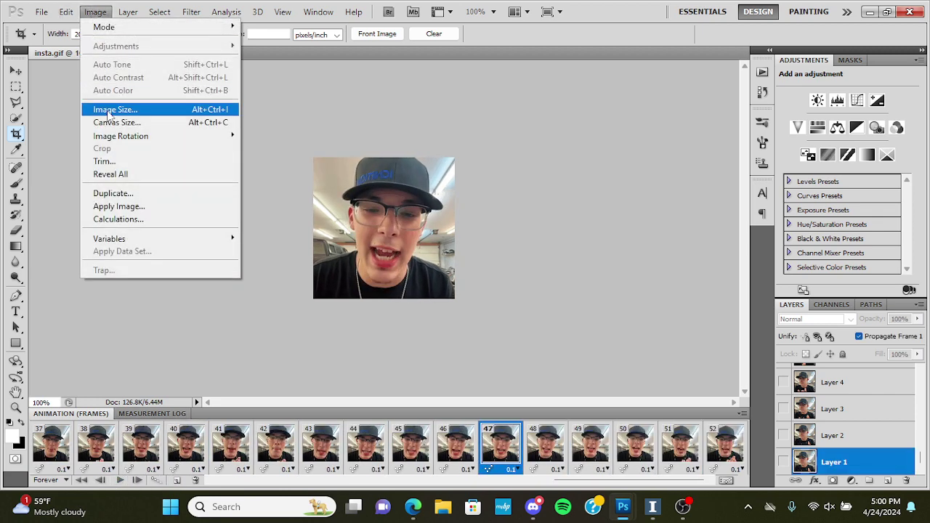
{"action": "left_click", "coordinate": [120, 110]}
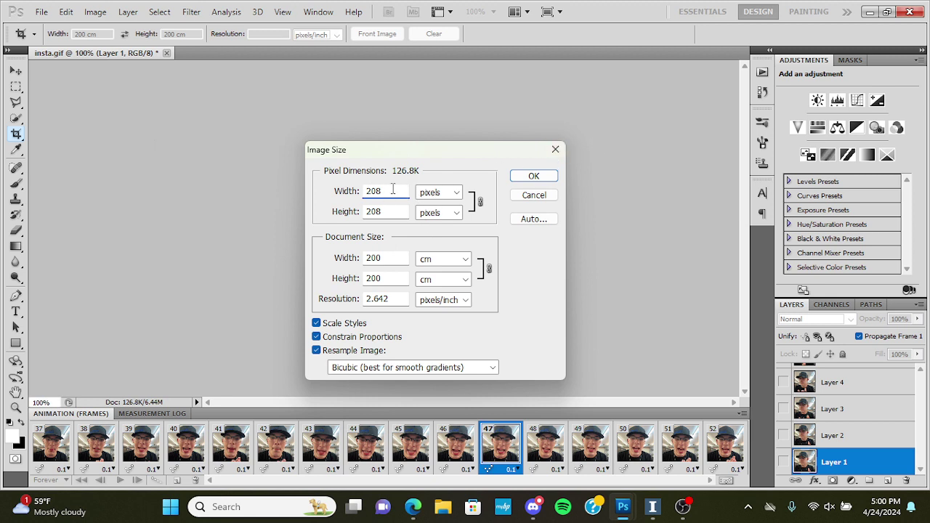
{"action": "key", "text": "BackSpace"}
{"action": "type", "text": "0"}
{"action": "key", "text": "Return"}
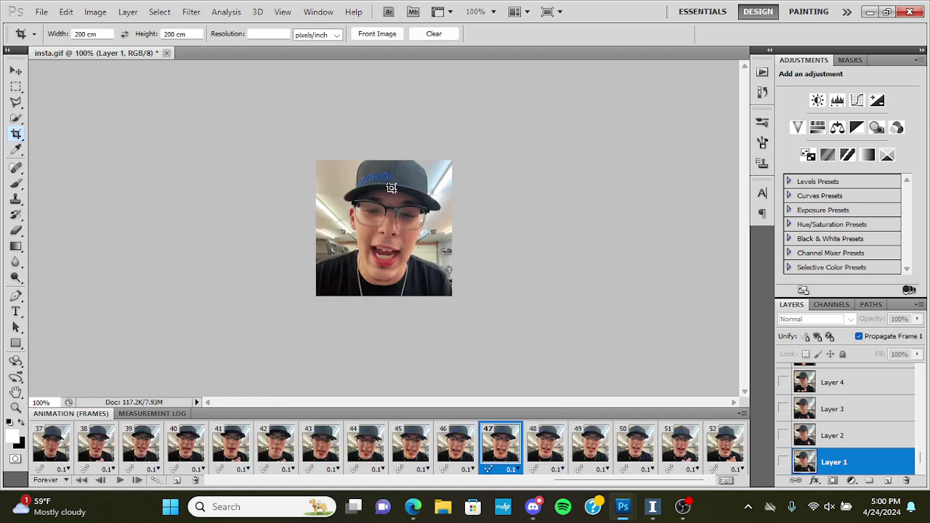
Copy the psd 66 layer group from the psd_66__by_fadedresources file into insta.gif above Layer 52, and minimize the source document.
{"action": "left_click_drag", "start_coordinate": [921, 465], "coordinate": [921, 381]}
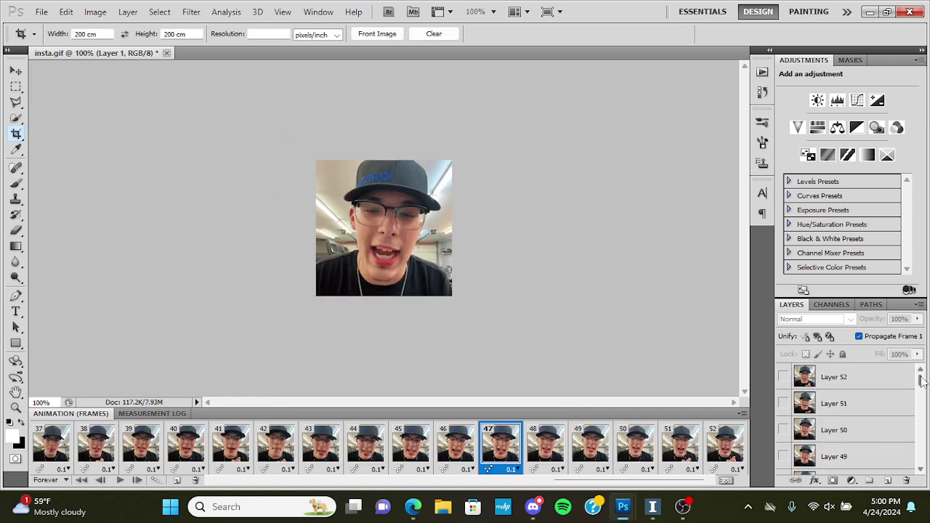
{"action": "left_click", "coordinate": [866, 385]}
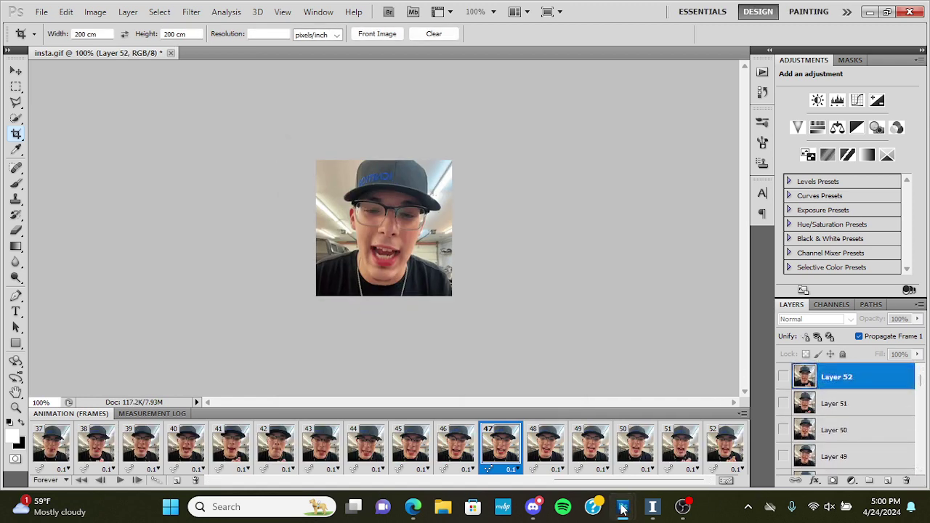
{"action": "mouse_move", "coordinate": [622, 509]}
{"action": "left_click", "coordinate": [694, 444]}
{"action": "left_click_drag", "start_coordinate": [827, 371], "coordinate": [370, 247]}
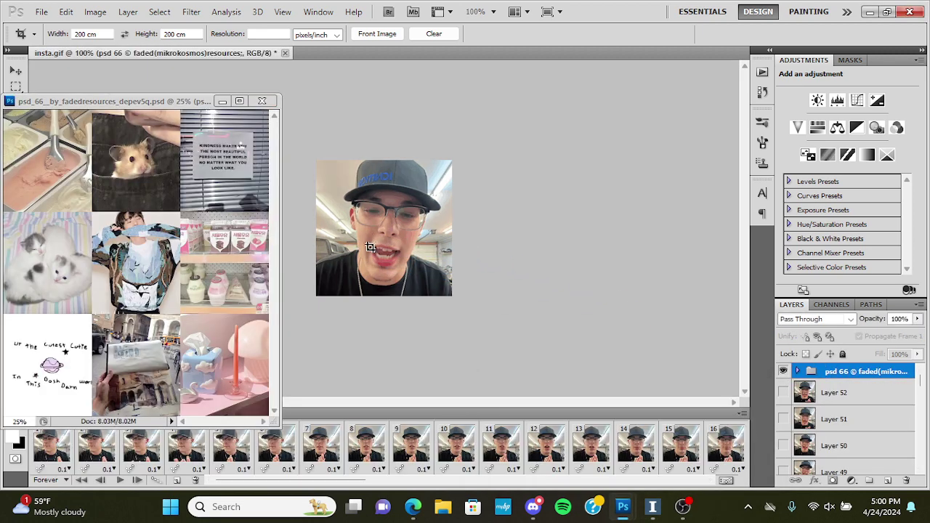
{"action": "left_click", "coordinate": [222, 101]}
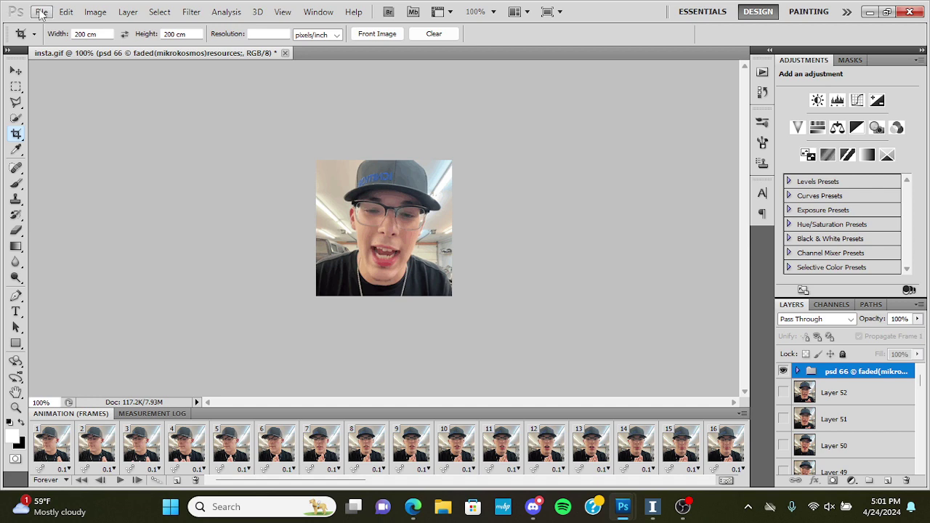
Save the animation for web as a 256-color GIF named 104 in the gif folder.
{"action": "left_click", "coordinate": [42, 13]}
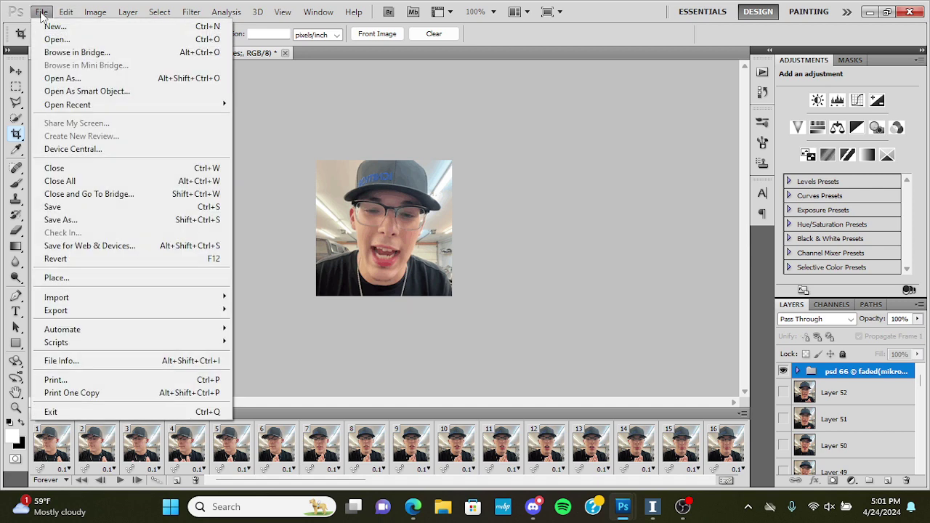
{"action": "left_click", "coordinate": [97, 245]}
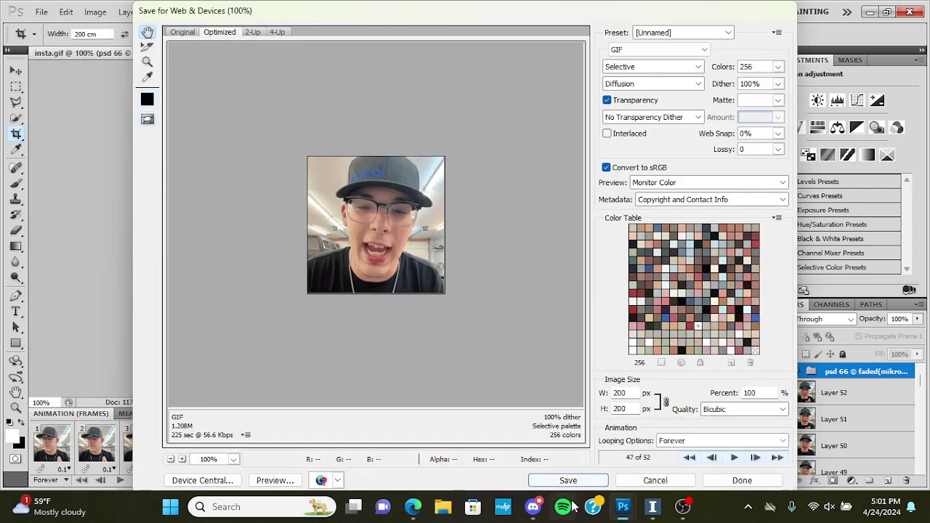
{"action": "left_click", "coordinate": [568, 480]}
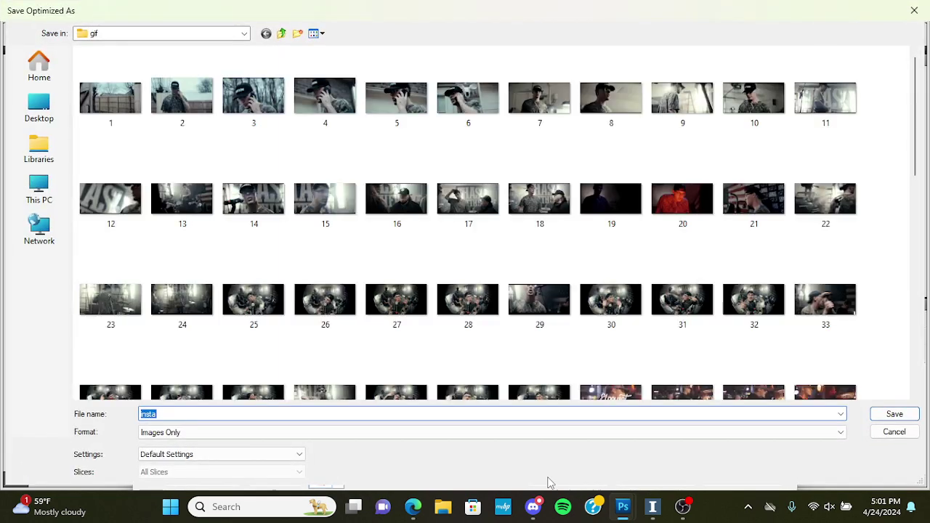
{"action": "type", "text": "10"}
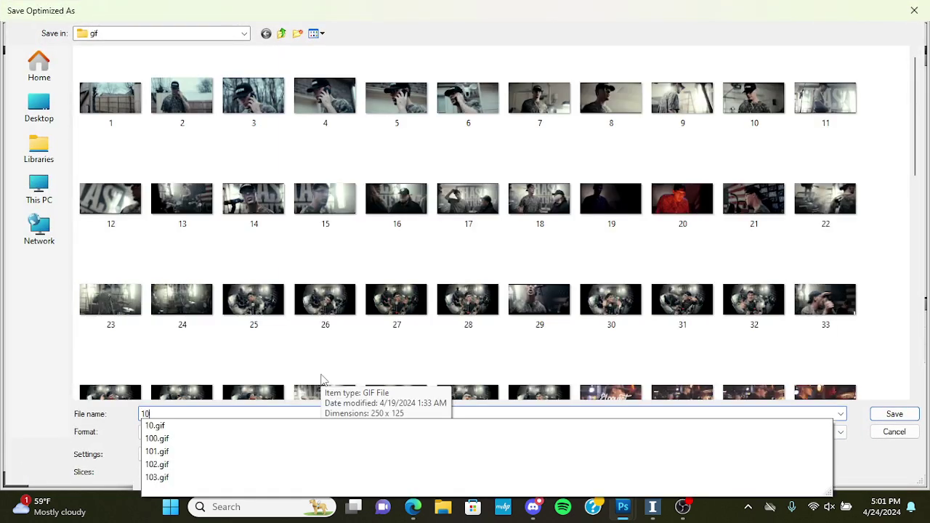
{"action": "type", "text": "4"}
{"action": "key", "text": "Return"}
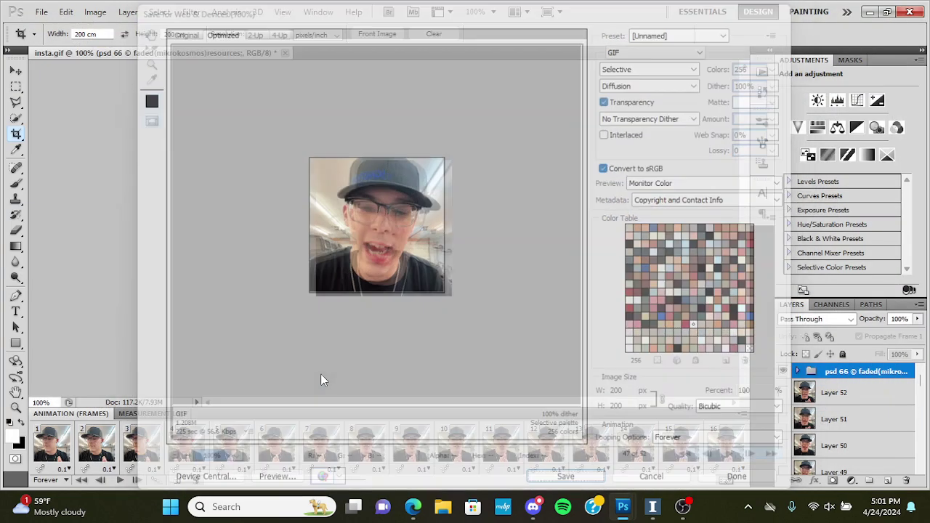